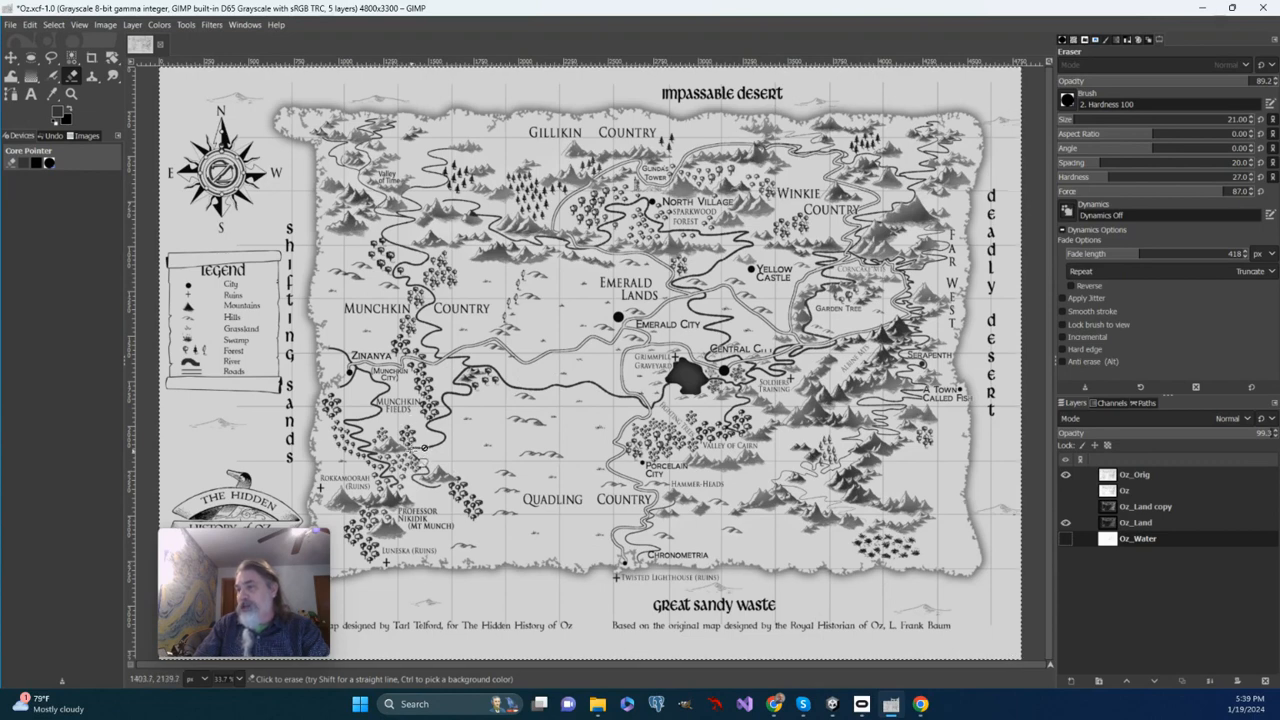
Hide the Oz_Orig layer, show the Oz_Water layer and move it directly above Oz_Land.
left_click(1065, 475)
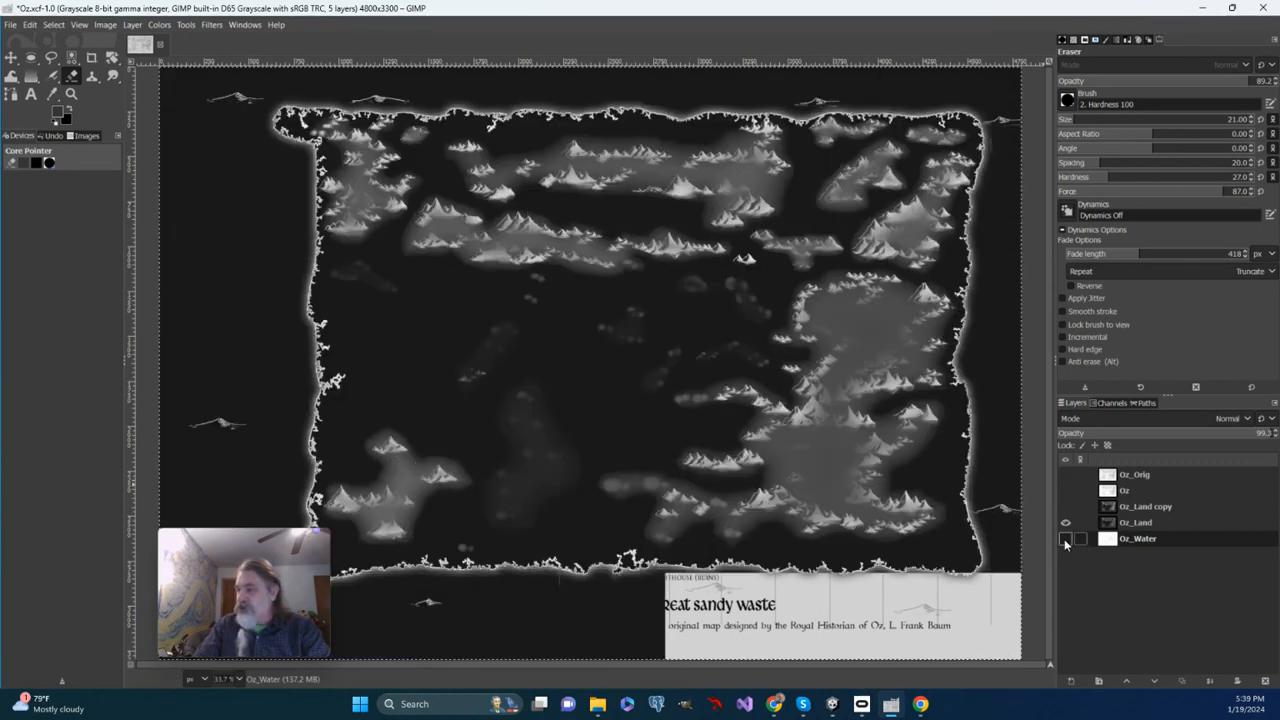
left_click(1064, 538)
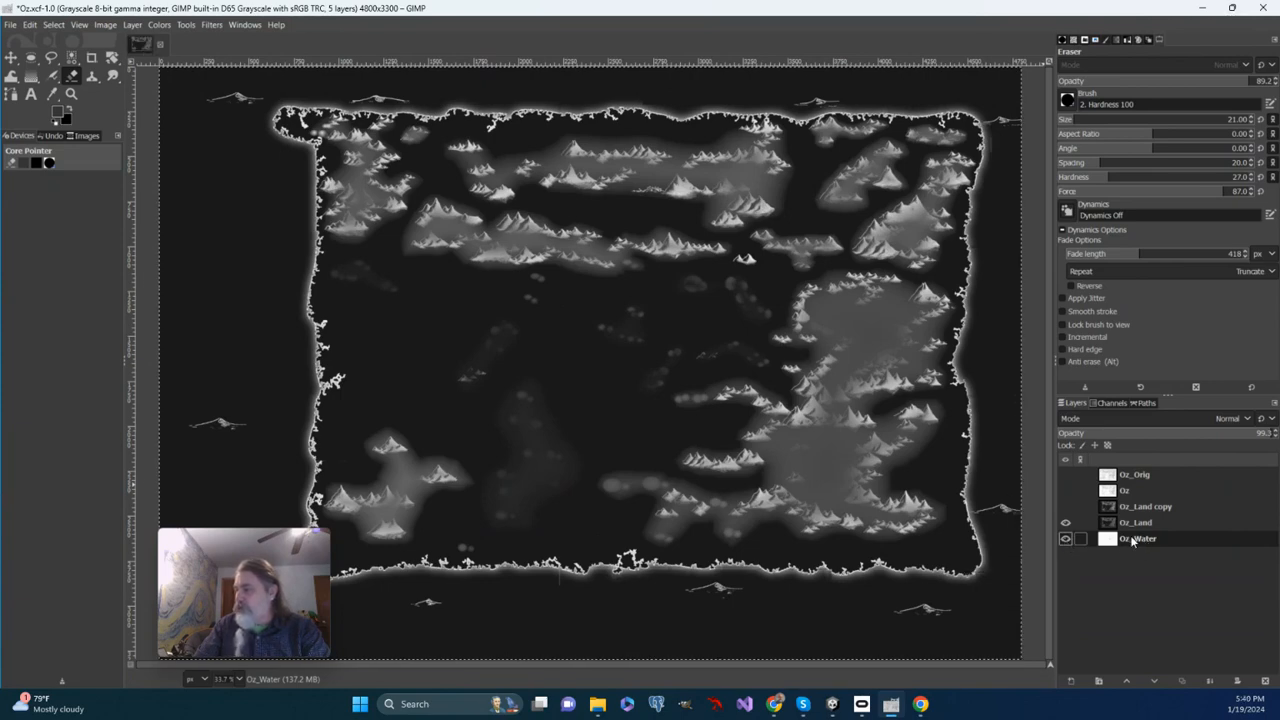
left_click_drag(1131, 541, 1127, 525)
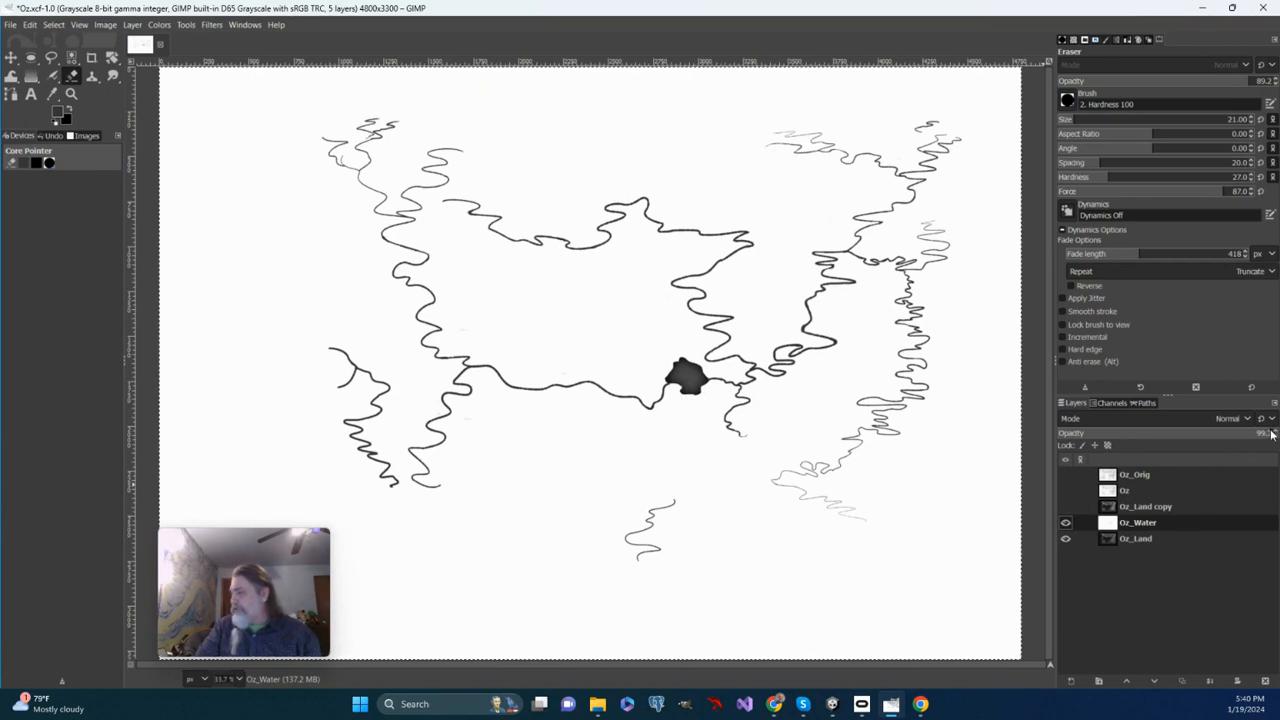
Lower the Oz_Water layer's opacity until the terrain of Oz_Land shows through beneath the rivers.
left_click_drag(1268, 432, 1064, 437)
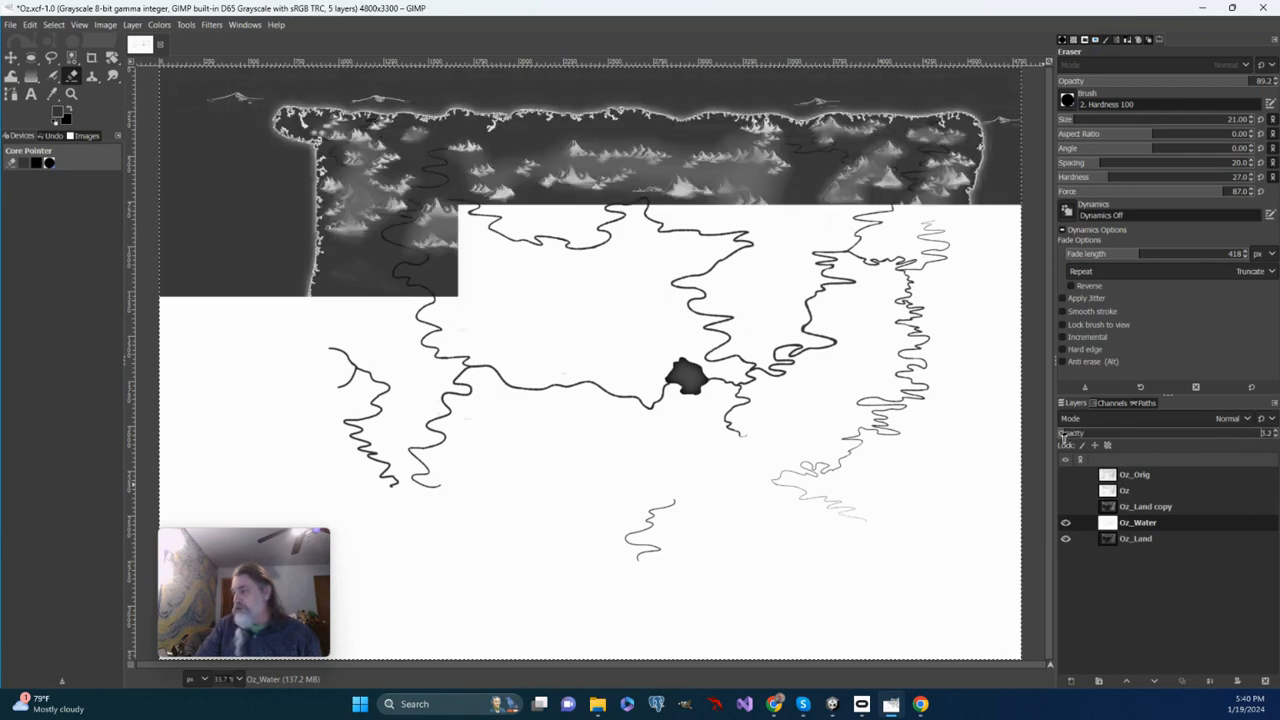
left_click(1276, 436)
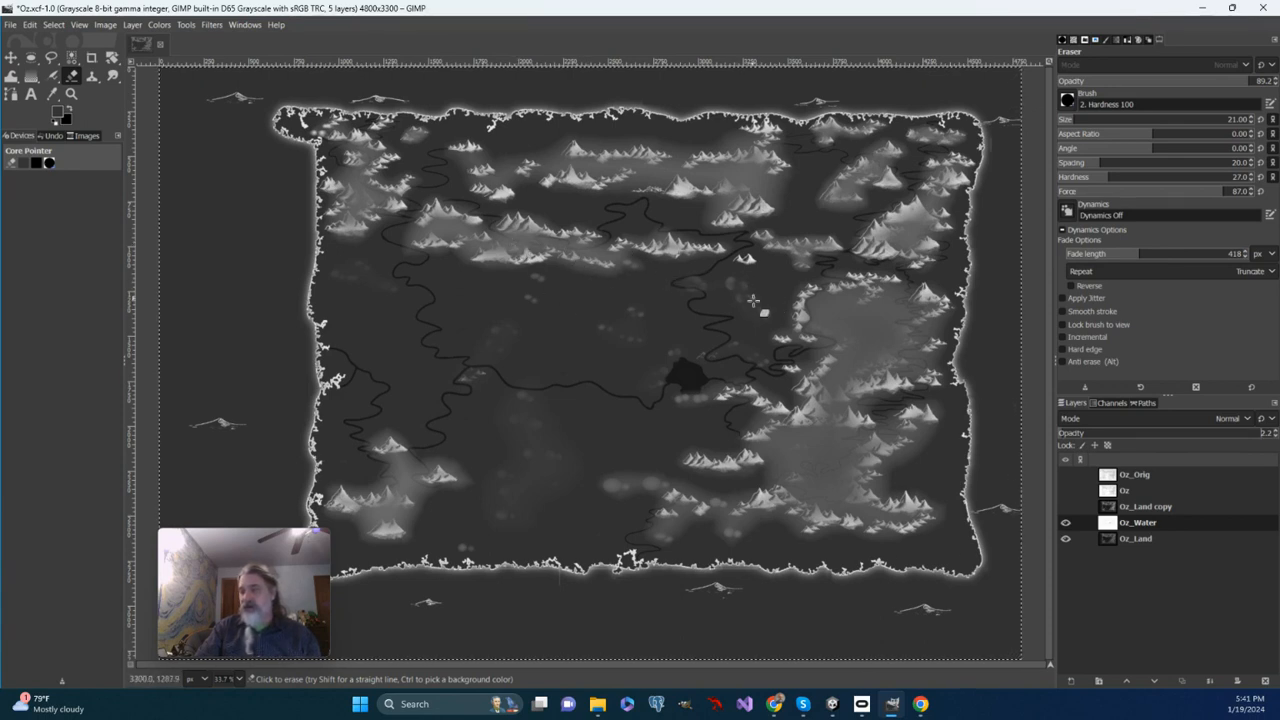
On the Oz_Land layer, erase a short stretch along the bend of the western river at 200% zoom.
left_click(1134, 538)
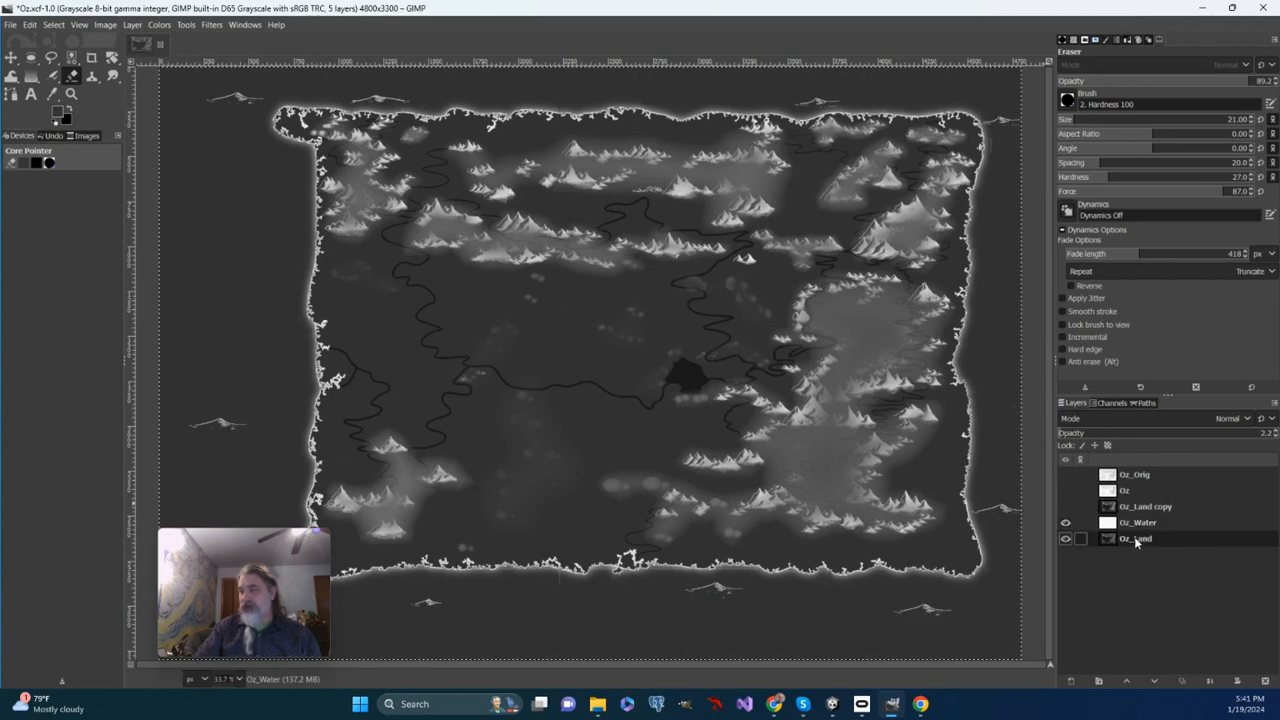
left_click(71, 93)
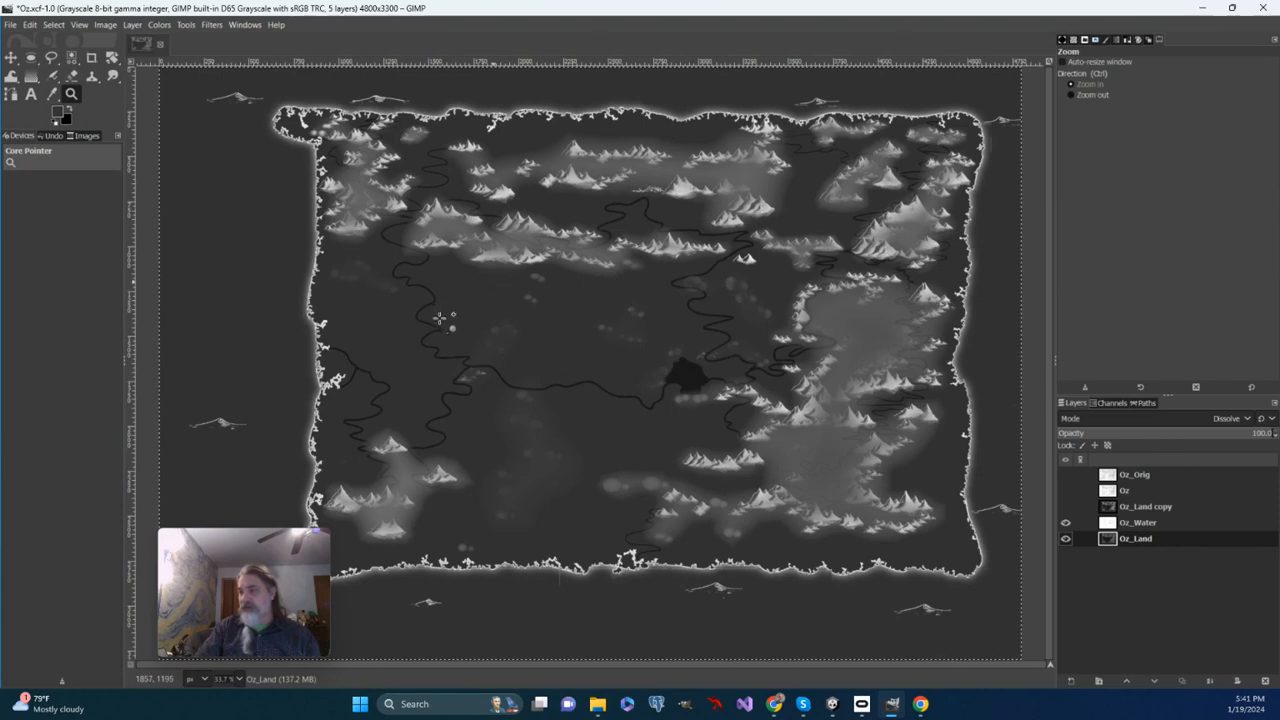
left_click(413, 267)
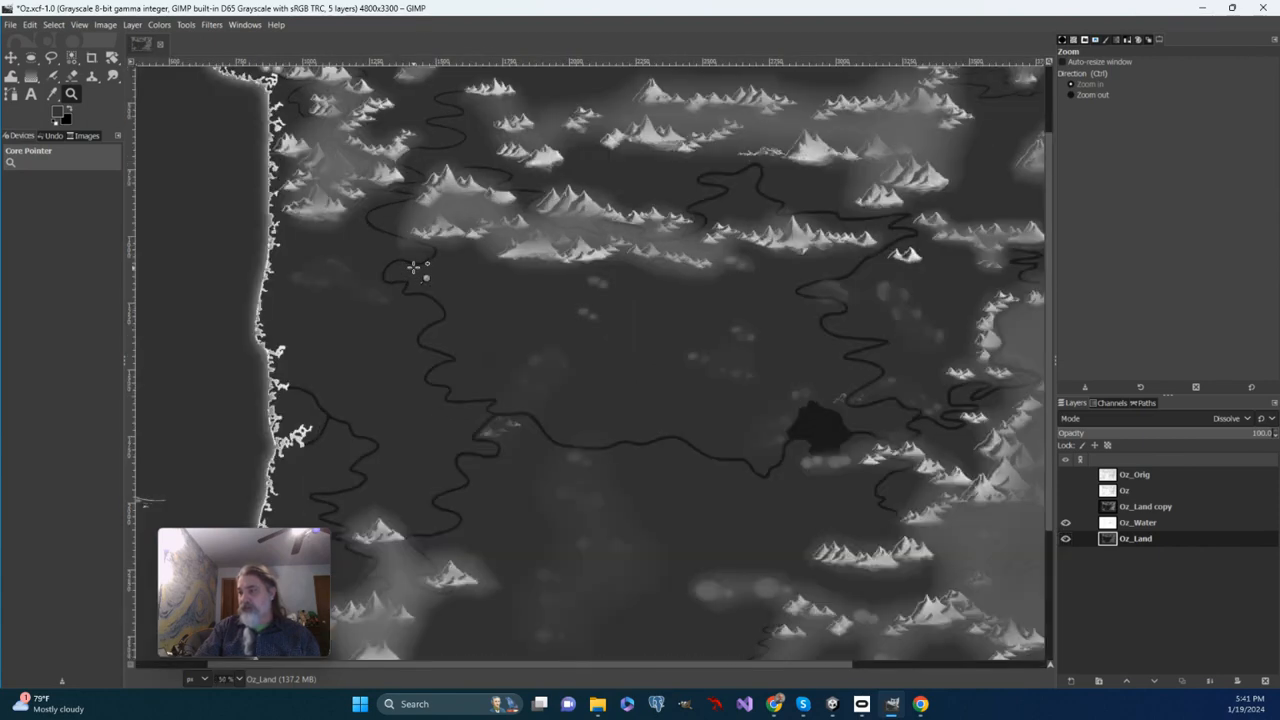
left_click(413, 267)
left_click(413, 267)
left_click(413, 267)
left_click(413, 267)
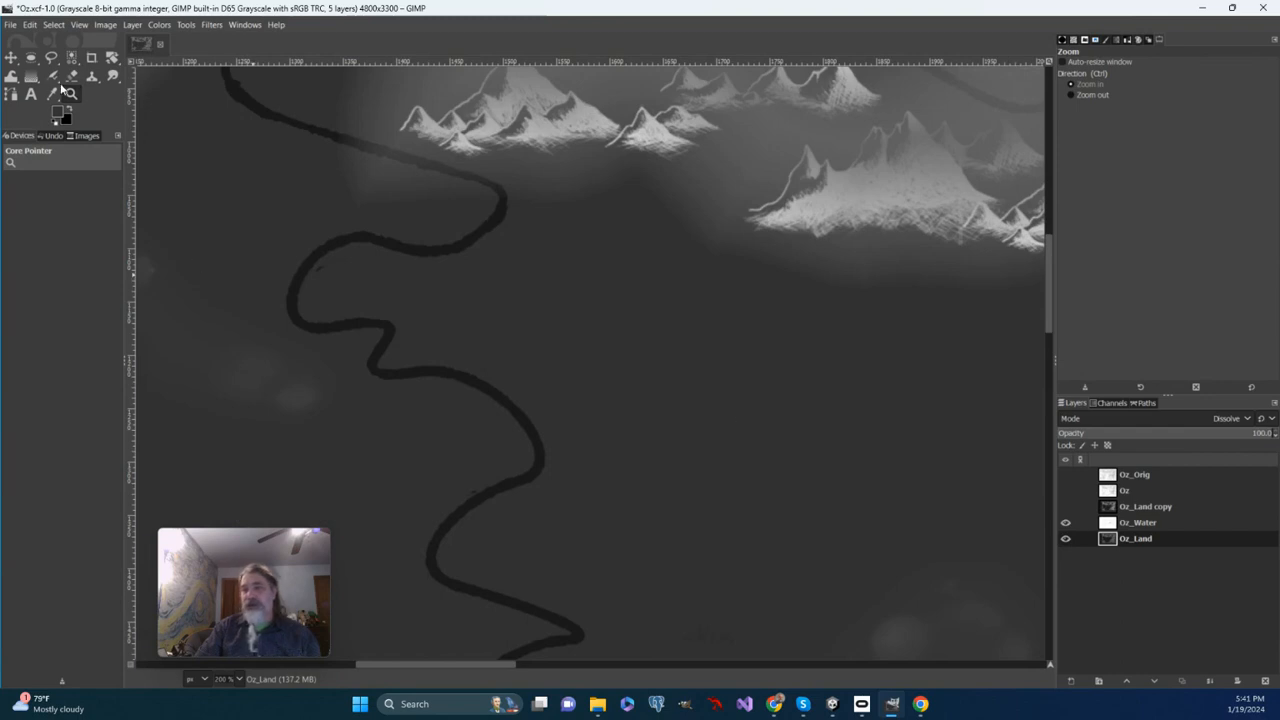
left_click(72, 75)
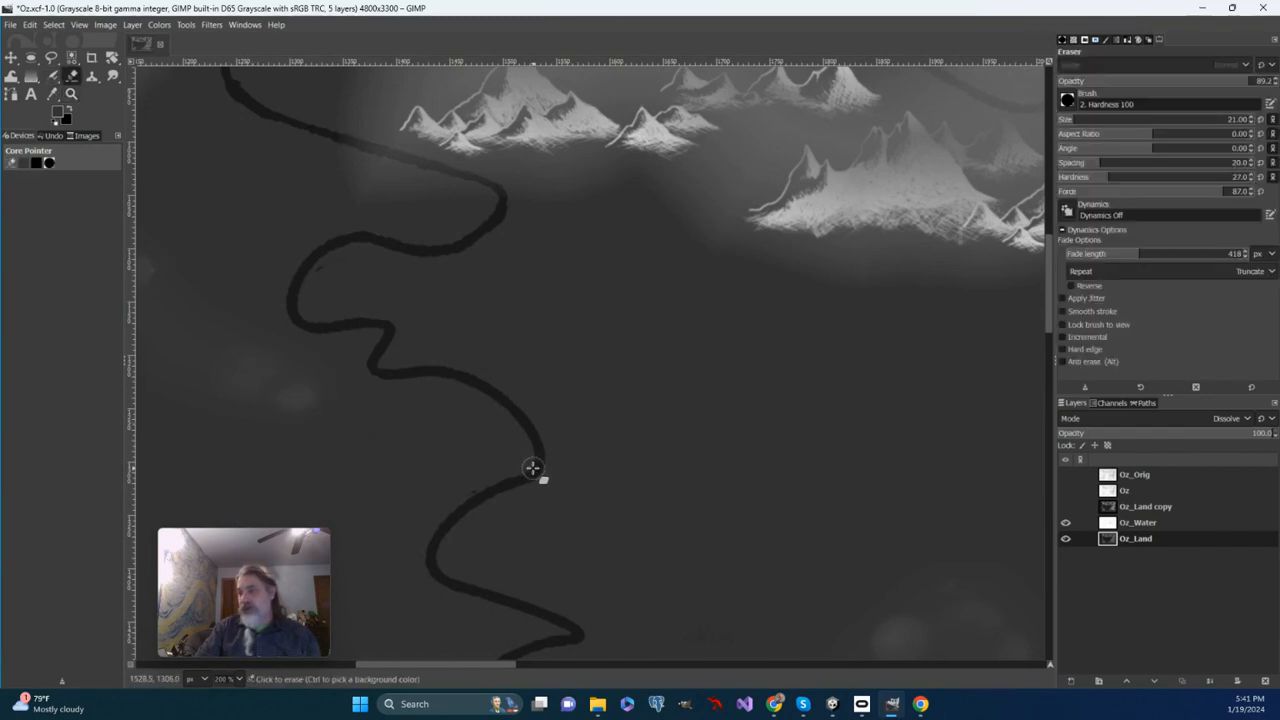
left_click_drag(537, 449, 531, 437)
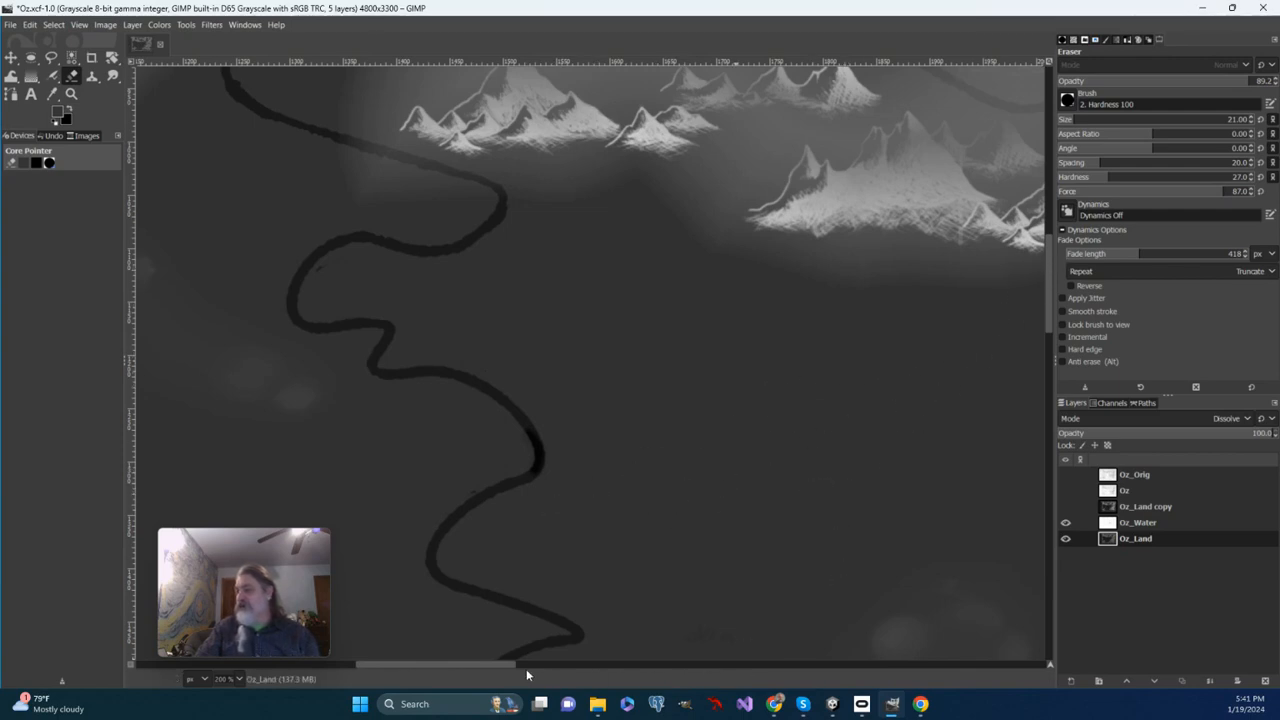
Erase Oz_Land along the northern, eastern and western shoreline of the central lake.
left_click_drag(498, 667, 699, 665)
scroll(762, 546, "down", 5)
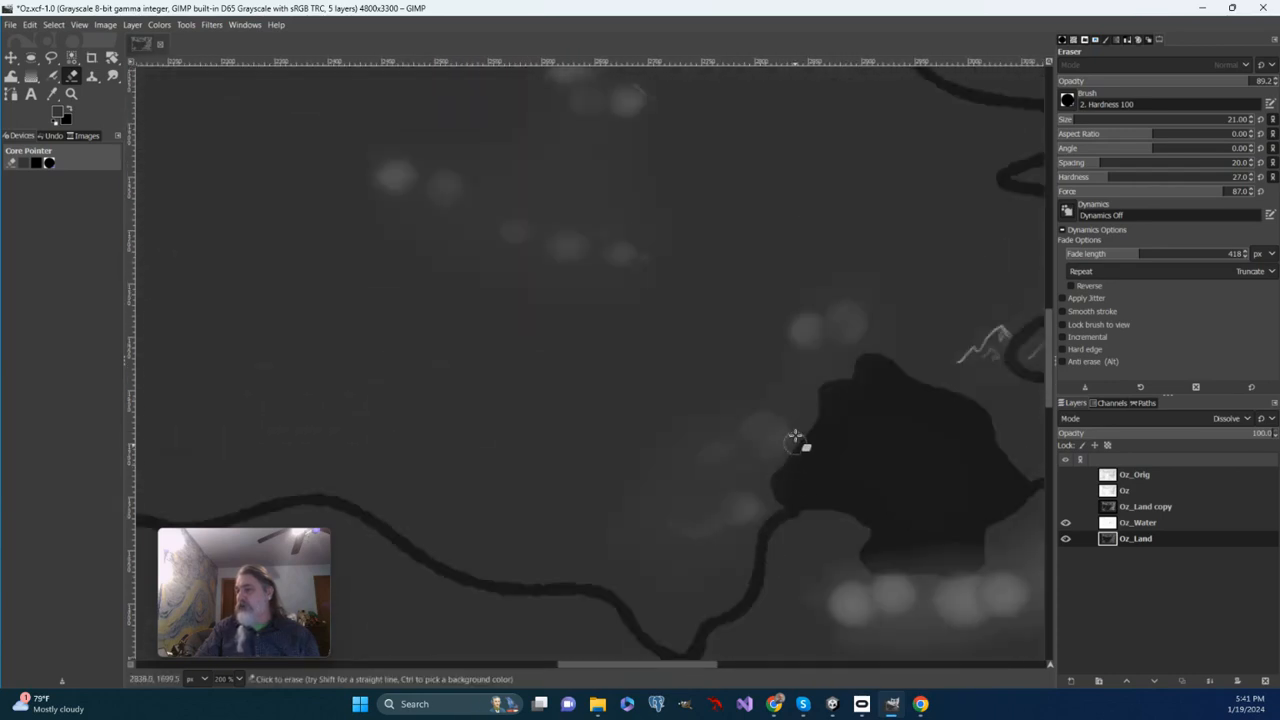
mouse_move(825, 412)
left_mouse_down()
mouse_move(827, 387)
mouse_move(870, 361)
mouse_move(817, 365)
mouse_move(819, 384)
mouse_move(886, 359)
mouse_move(914, 375)
mouse_move(855, 365)
mouse_move(892, 367)
mouse_move(981, 409)
mouse_move(1032, 491)
mouse_move(950, 573)
mouse_move(987, 546)
mouse_move(988, 473)
mouse_move(992, 505)
left_mouse_up()
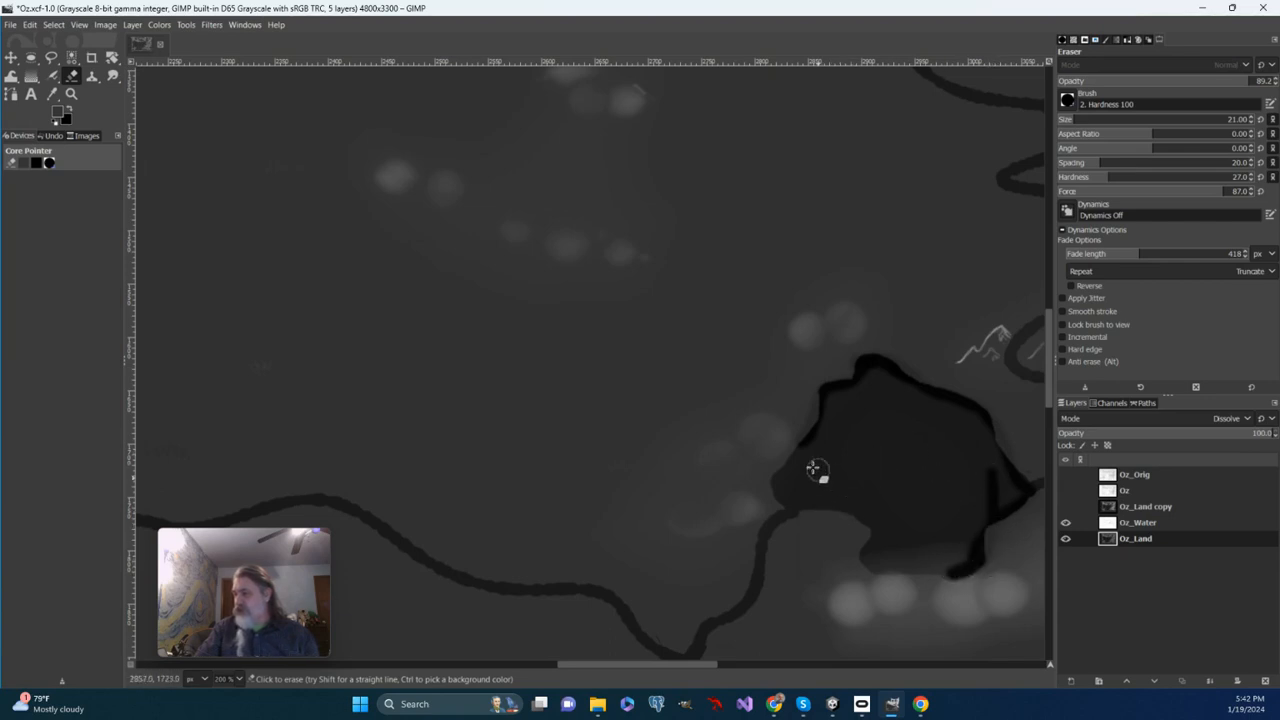
mouse_move(803, 444)
left_mouse_down()
mouse_move(777, 486)
mouse_move(780, 514)
left_mouse_up()
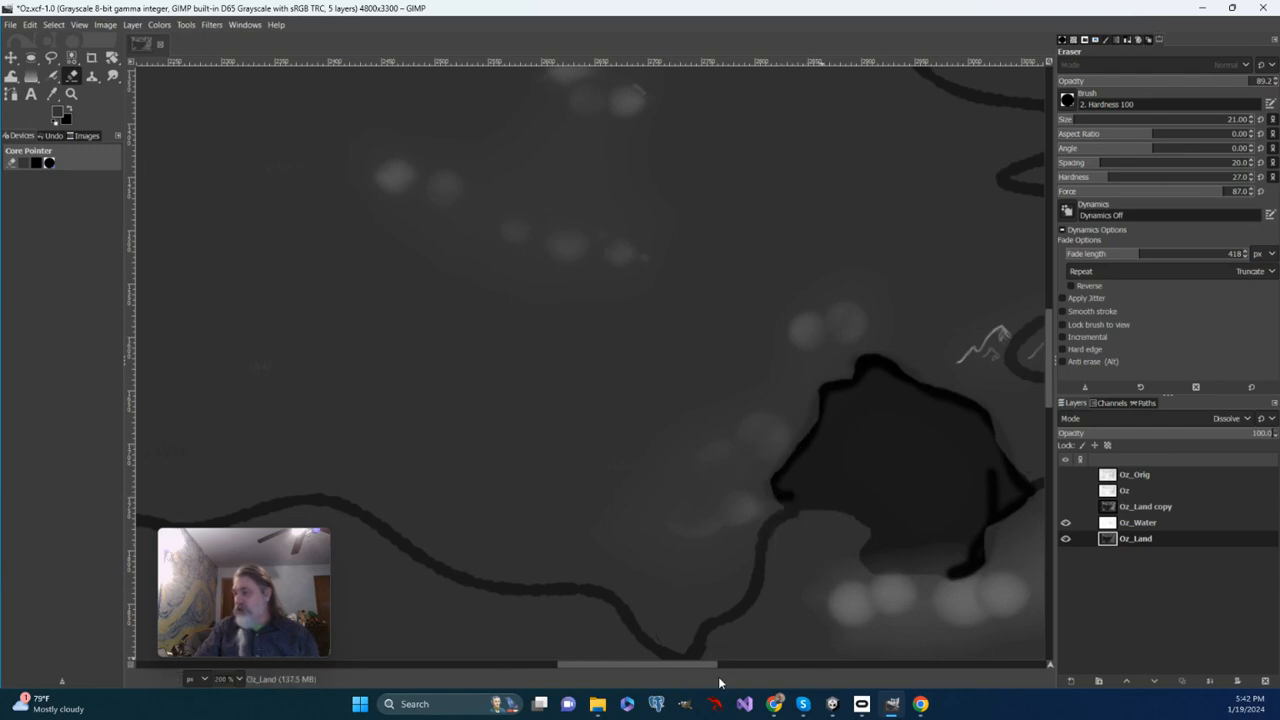
Erase Oz_Land along the river running west from the lake, enlarging the eraser to size 26.
scroll(743, 617, "down", 5)
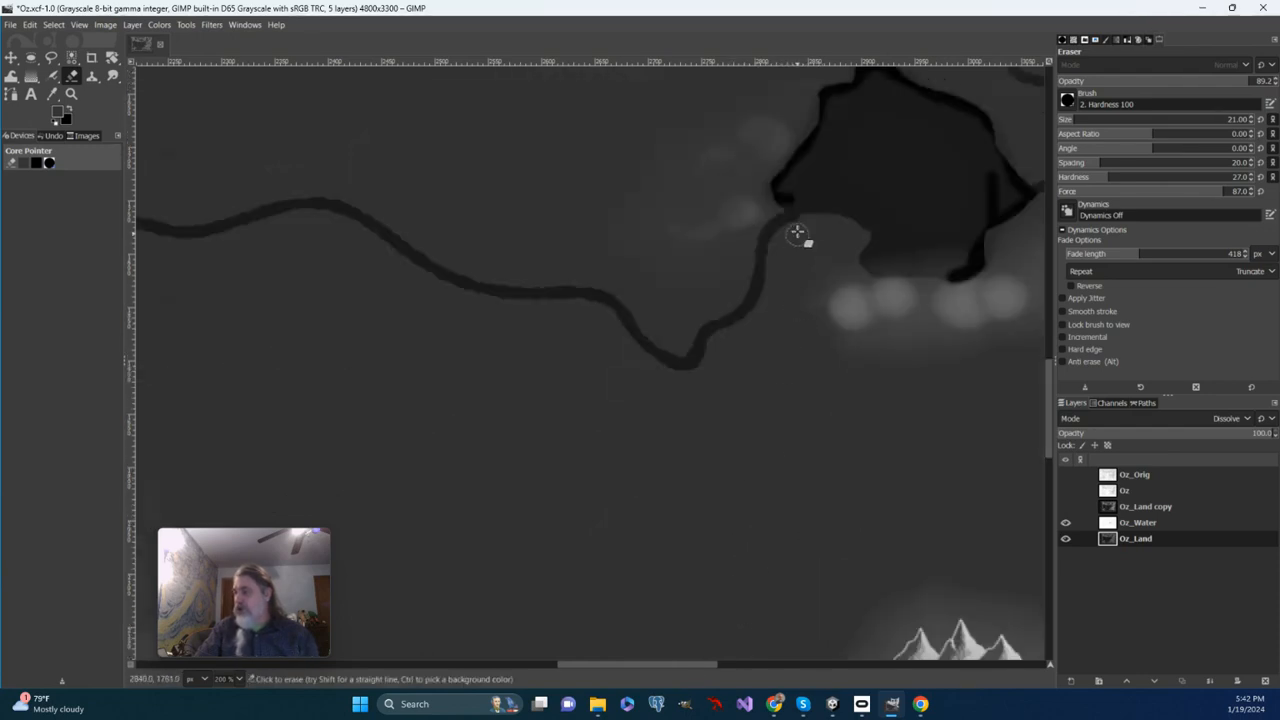
left_click_drag(768, 232, 757, 285)
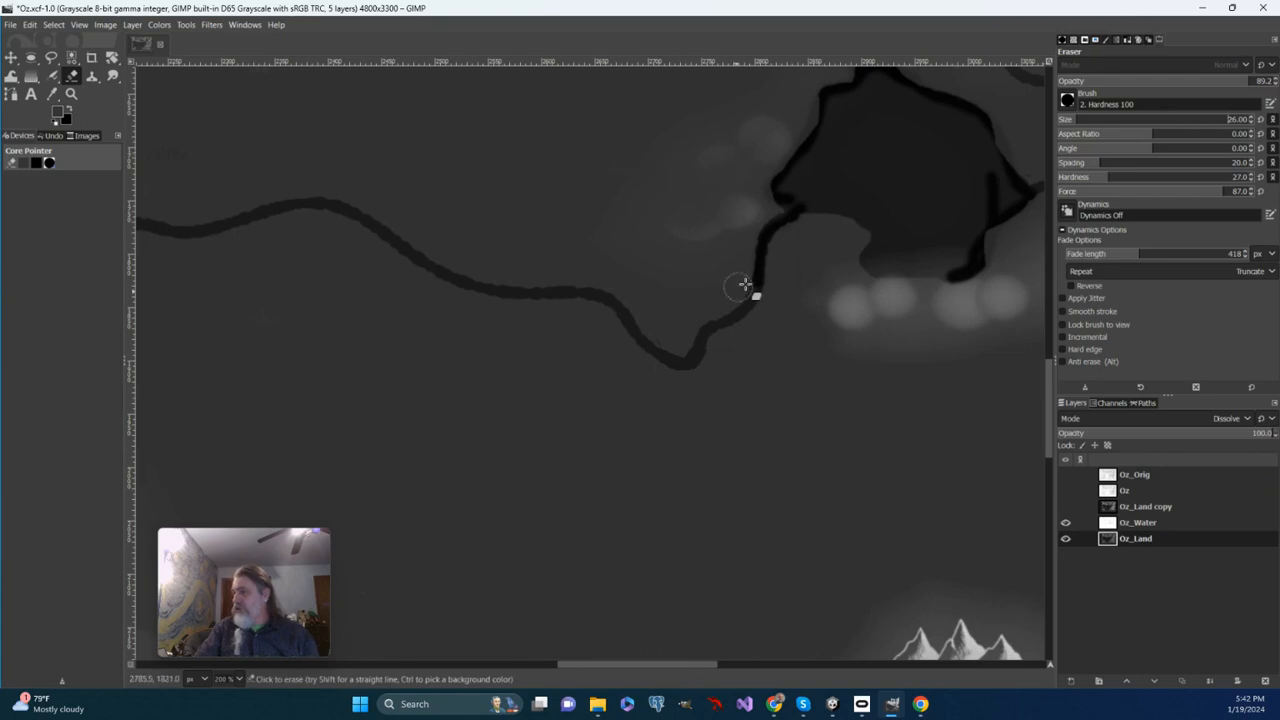
mouse_move(770, 237)
left_mouse_down()
mouse_move(742, 315)
mouse_move(670, 364)
mouse_move(603, 294)
mouse_move(472, 285)
mouse_move(366, 217)
left_mouse_up()
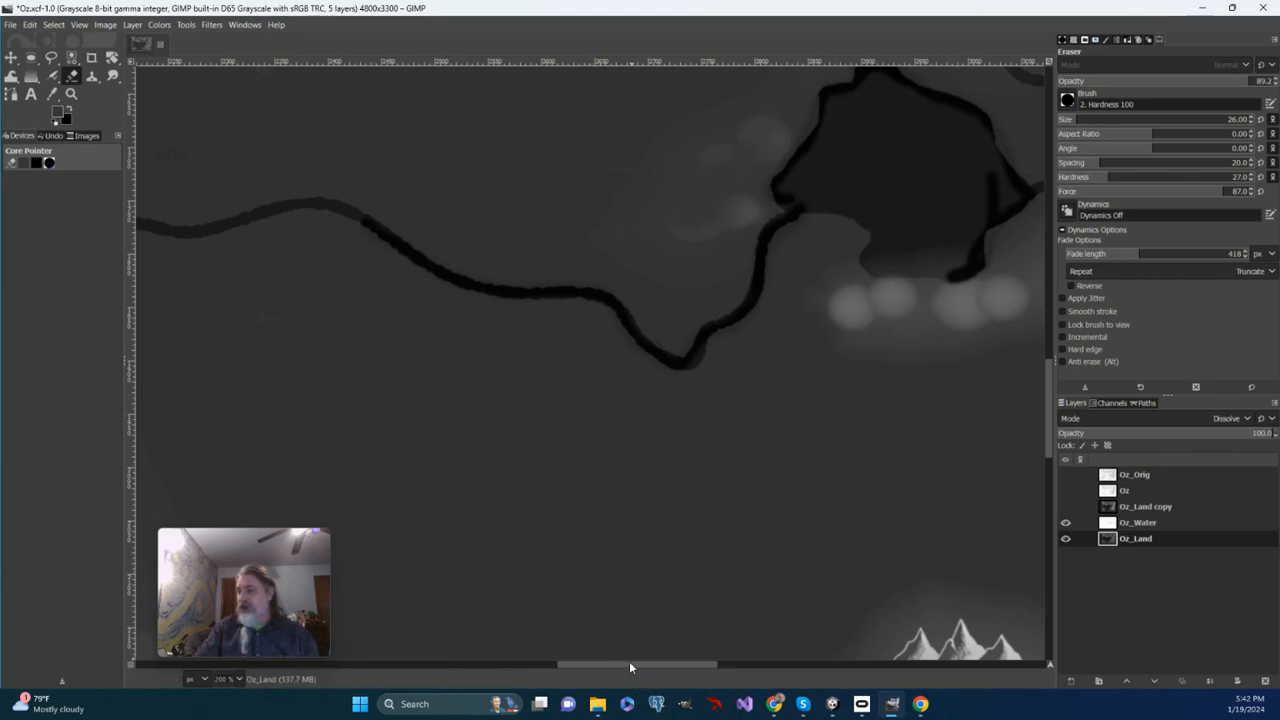
Examine the river courses through the western plains and northern mountains, then return to the central lake.
left_click_drag(629, 661, 478, 654)
scroll(641, 432, "up", 3)
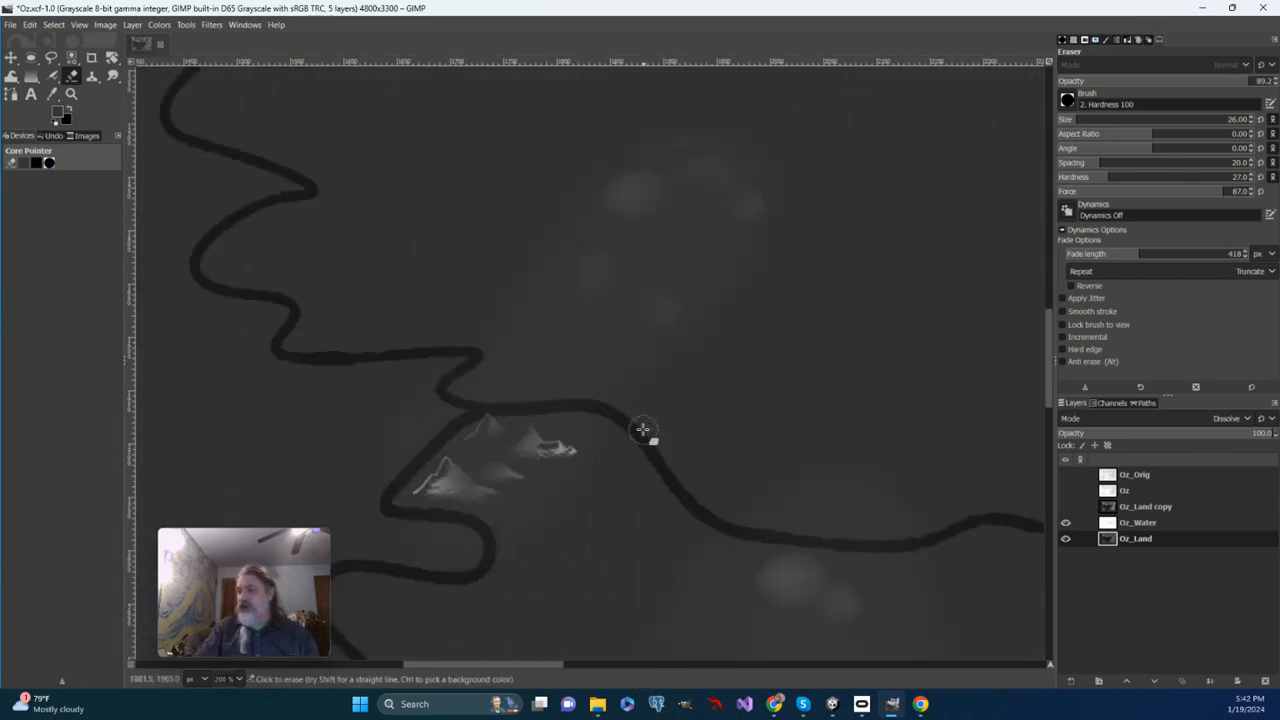
scroll(517, 388, "up", 3)
scroll(517, 388, "up", 3)
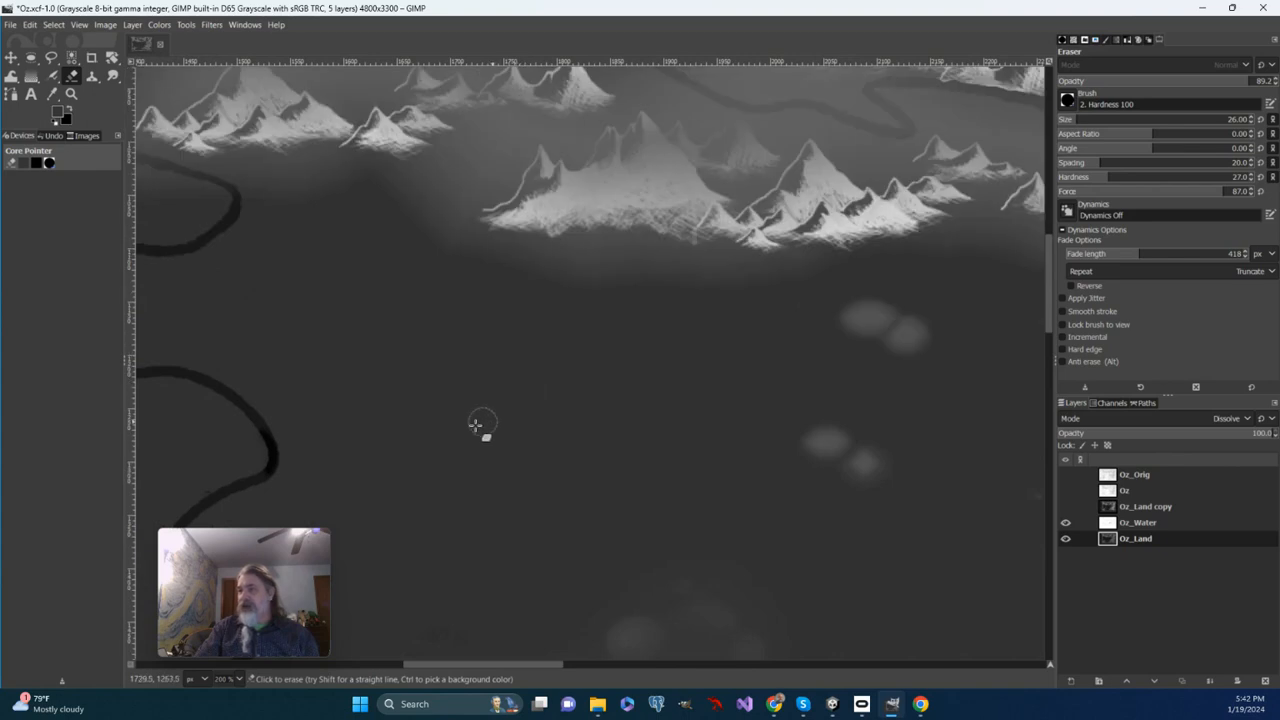
left_click_drag(527, 664, 472, 668)
scroll(543, 471, "up", 5)
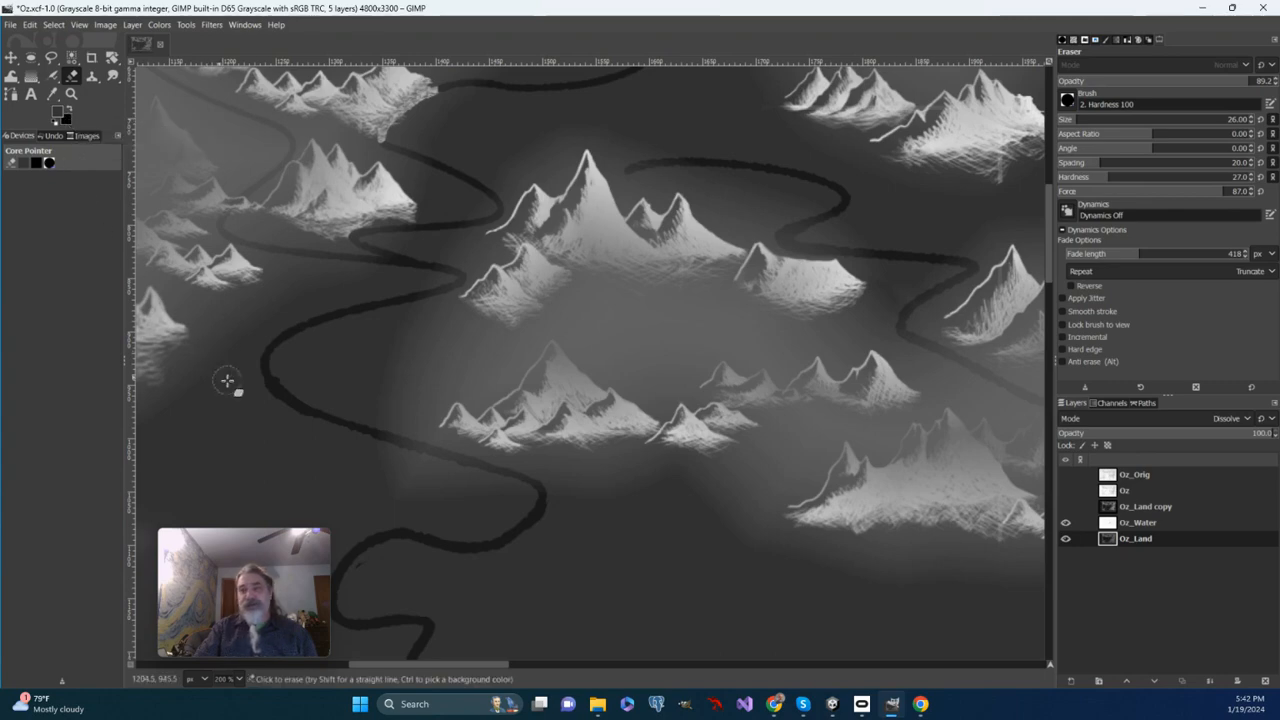
scroll(362, 303, "up", 8)
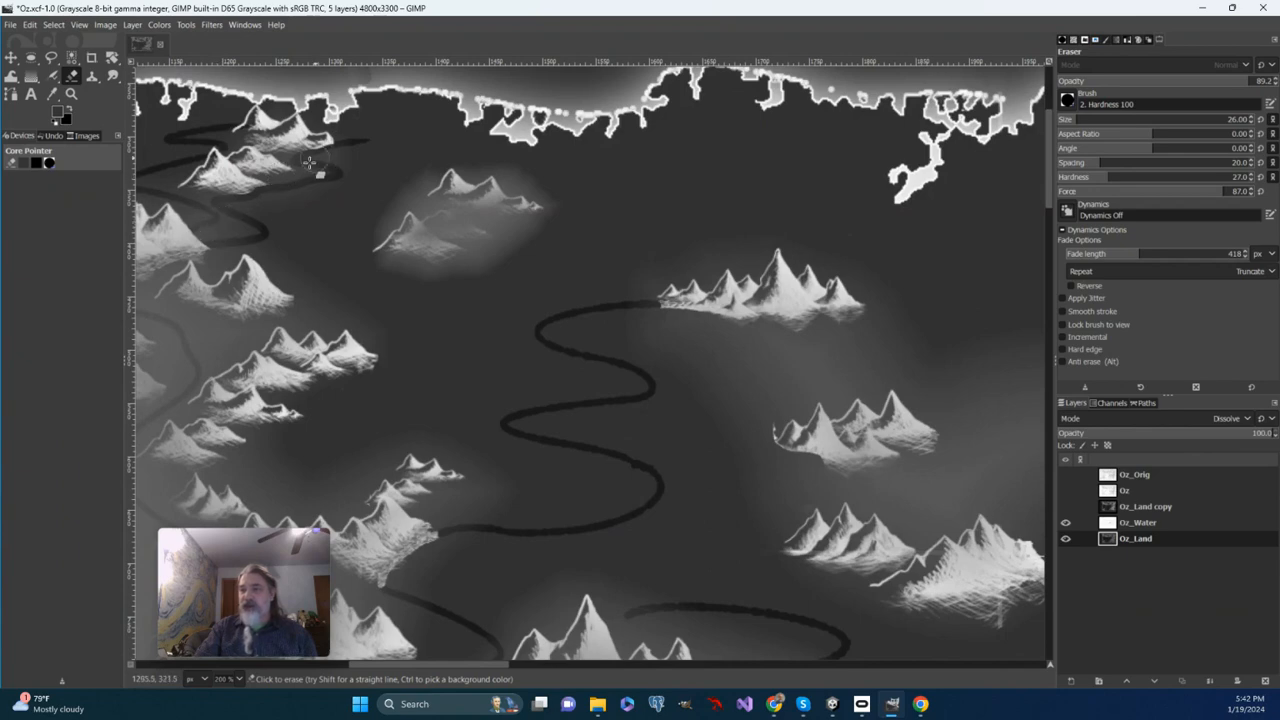
scroll(230, 262, "down", 5)
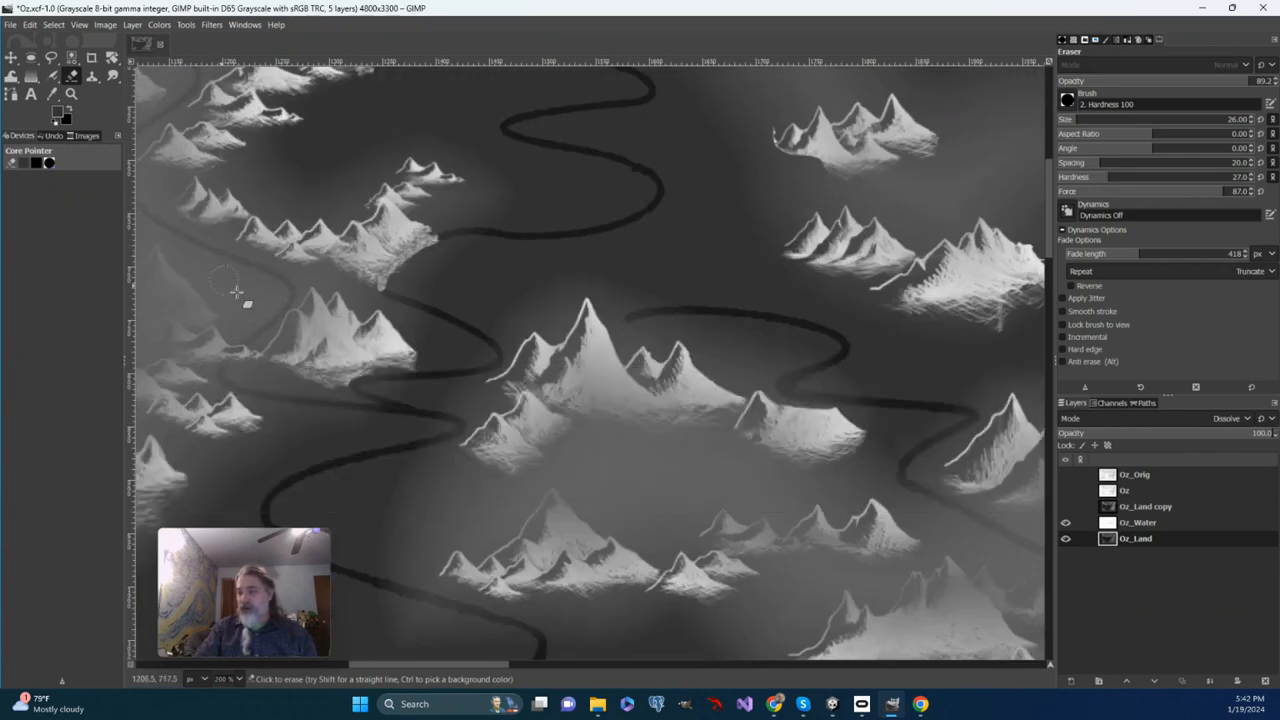
scroll(560, 550, "down", 9)
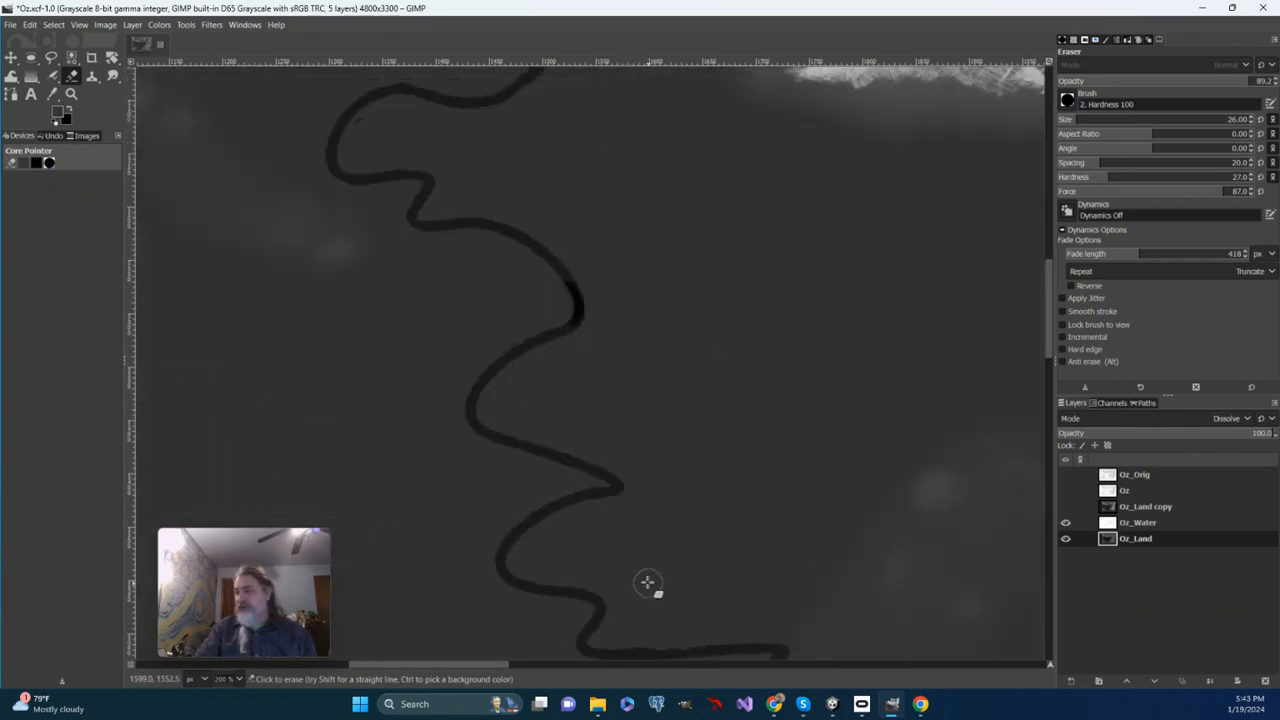
scroll(650, 584, "down", 6)
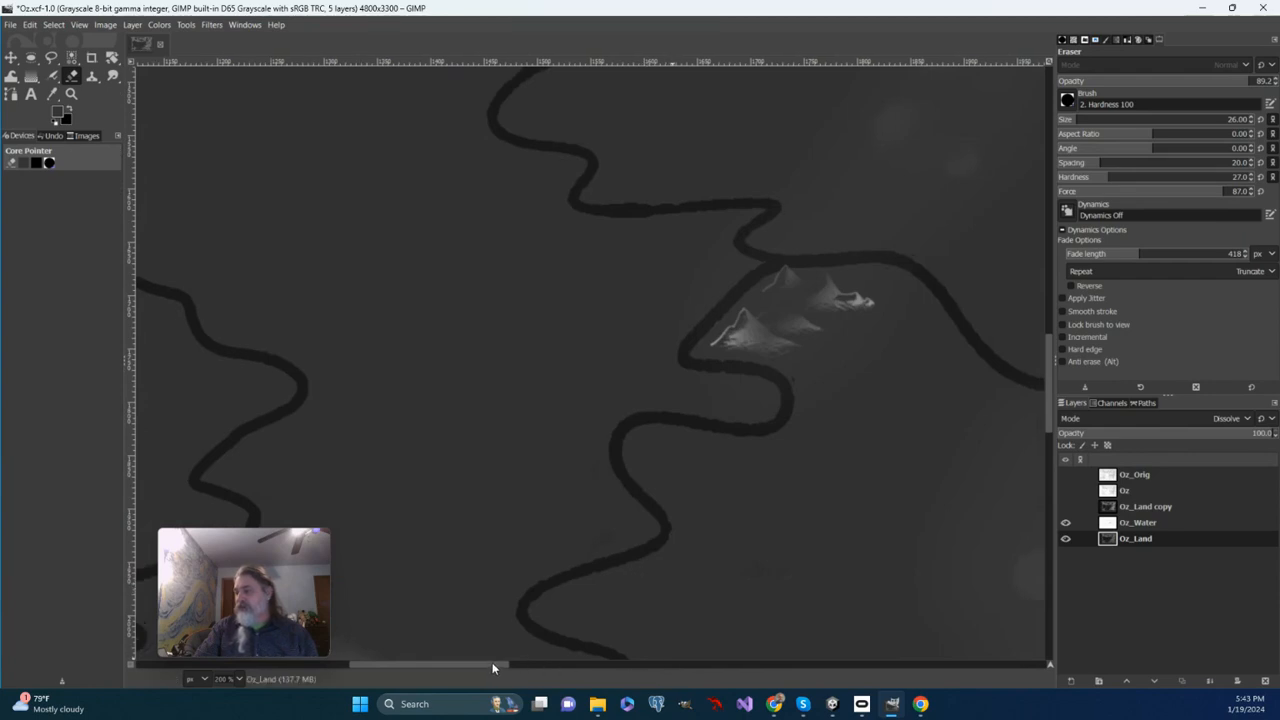
left_click_drag(492, 664, 713, 672)
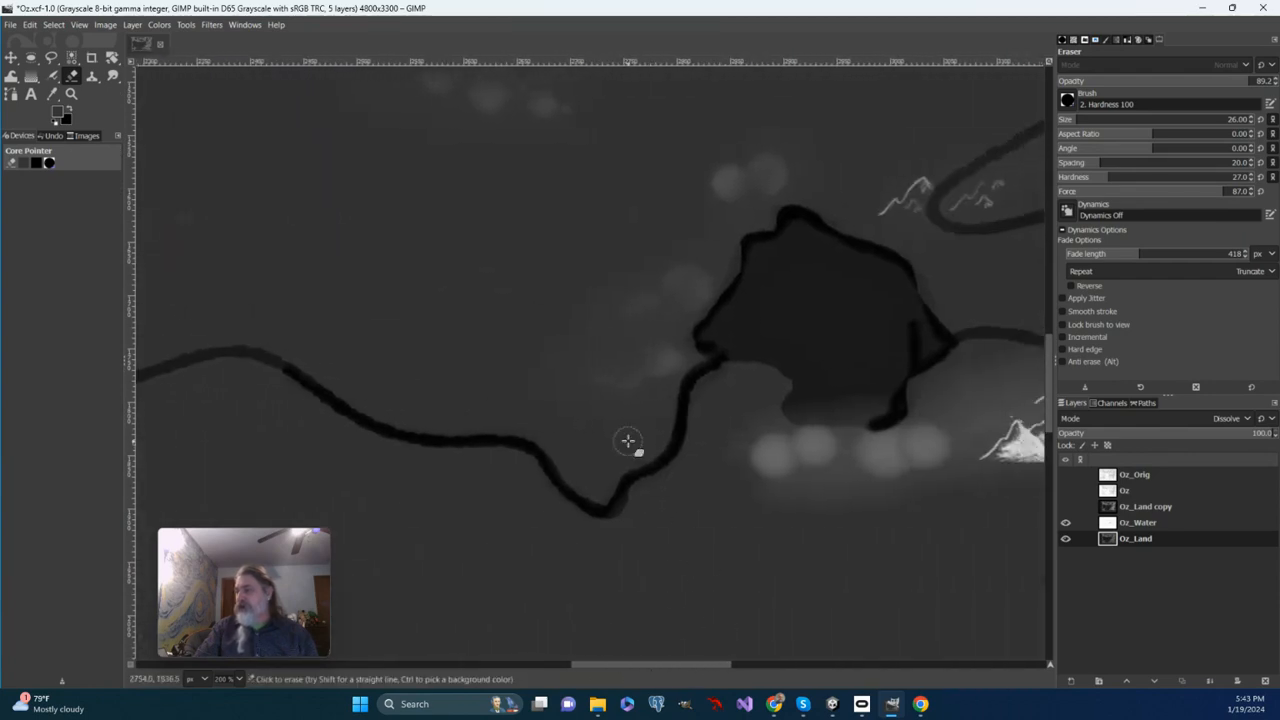